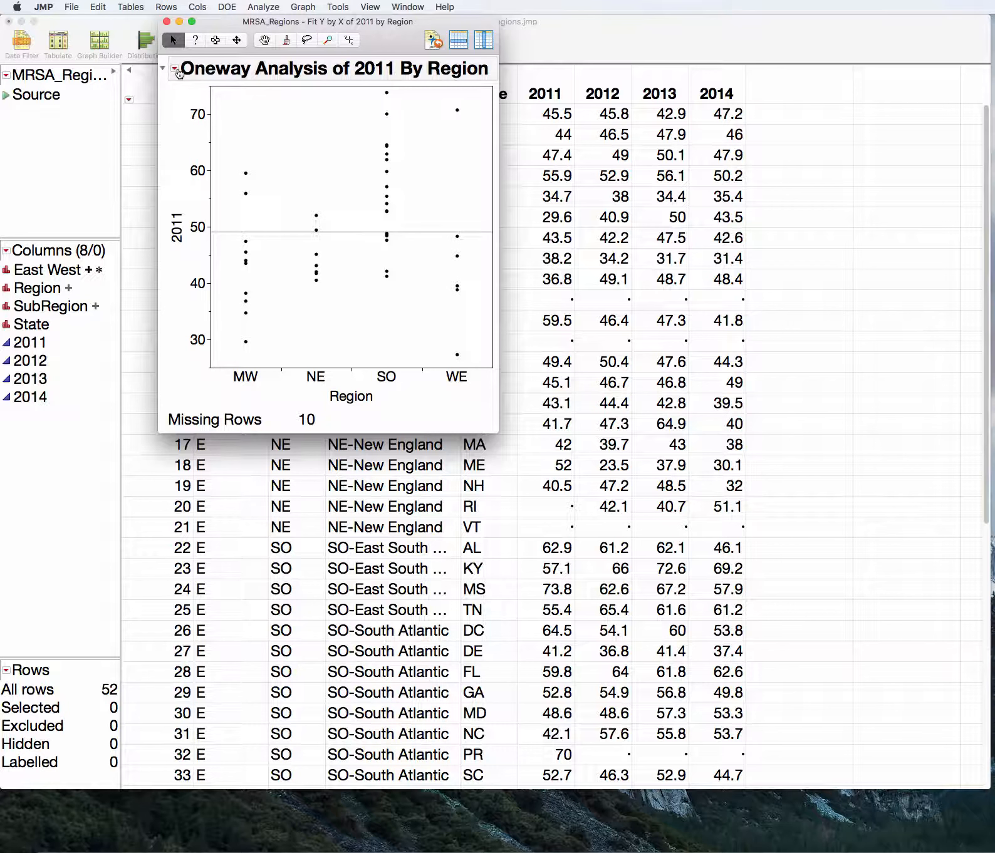
Add means and standard deviations by region to the Oneway Analysis of 2011 report
{"action": "left_click", "coordinate": [177, 70]}
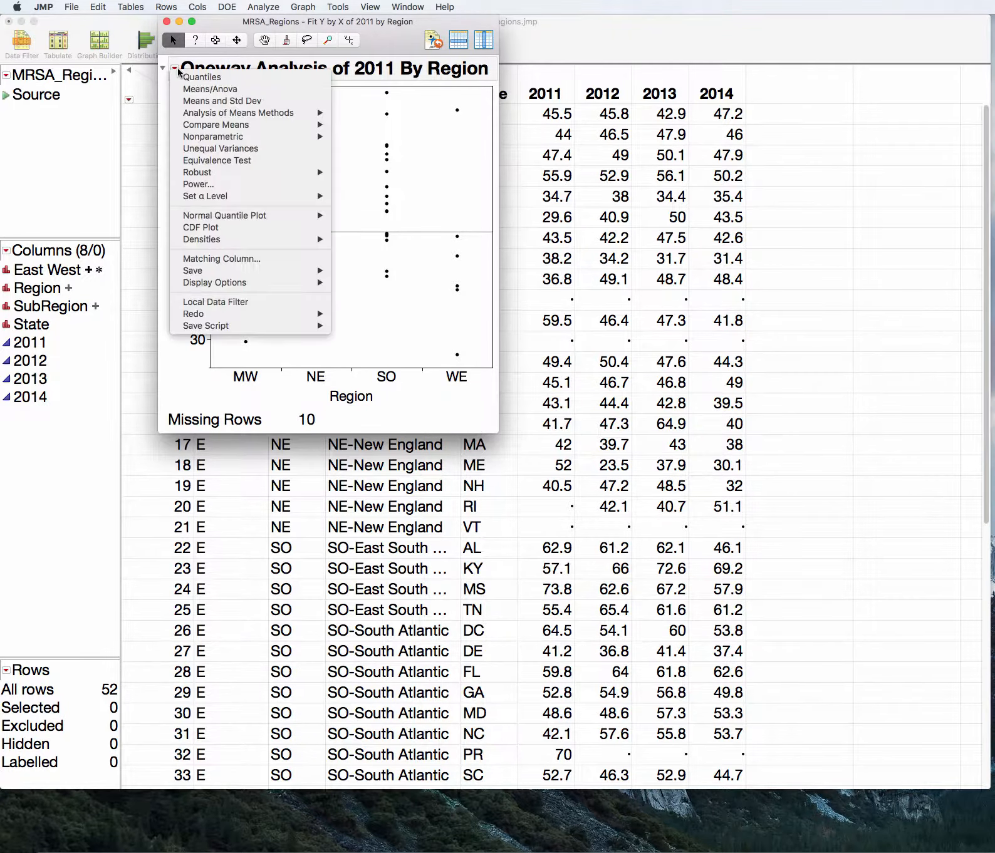
{"action": "left_click", "coordinate": [212, 102]}
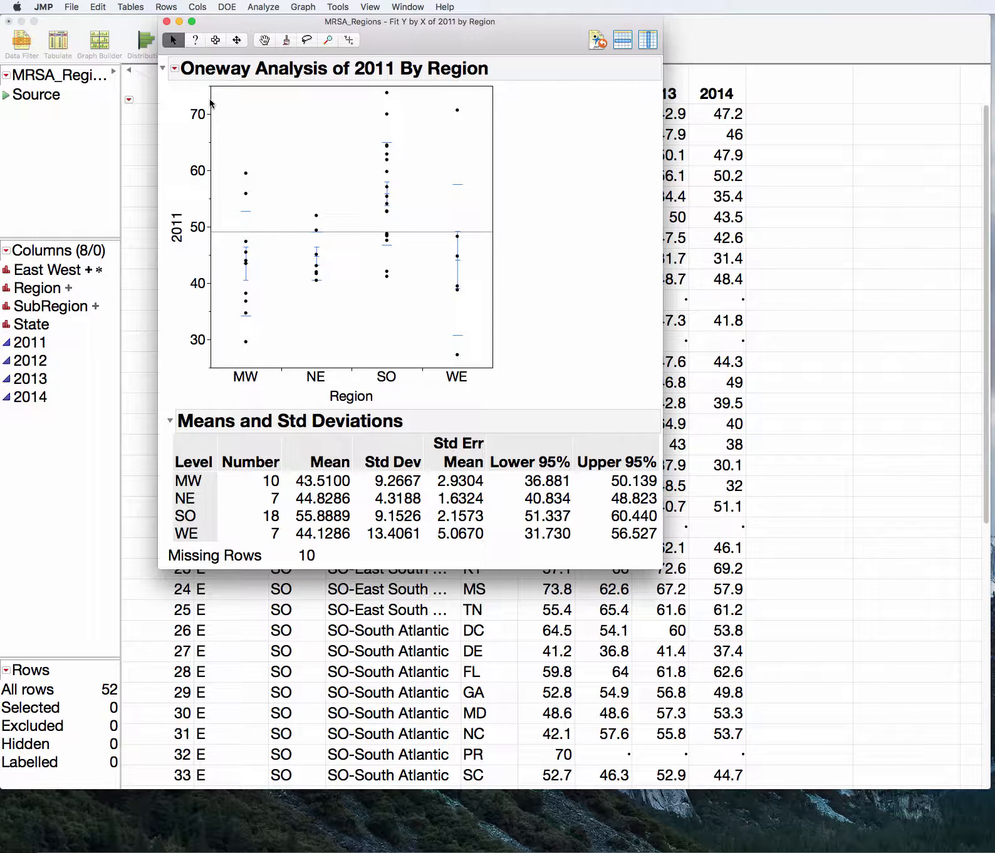
{"action": "mouse_move", "coordinate": [247, 407]}
{"action": "left_mouse_down"}
{"action": "mouse_move", "coordinate": [234, 483]}
{"action": "mouse_move", "coordinate": [288, 519]}
{"action": "mouse_move", "coordinate": [238, 444]}
{"action": "mouse_move", "coordinate": [302, 544]}
{"action": "mouse_move", "coordinate": [237, 460]}
{"action": "left_mouse_up"}
{"action": "mouse_move", "coordinate": [254, 552]}
{"action": "left_mouse_down"}
{"action": "mouse_move", "coordinate": [289, 512]}
{"action": "mouse_move", "coordinate": [221, 488]}
{"action": "mouse_move", "coordinate": [284, 548]}
{"action": "left_mouse_up"}
{"action": "mouse_move", "coordinate": [358, 555]}
{"action": "left_mouse_down"}
{"action": "mouse_move", "coordinate": [426, 493]}
{"action": "mouse_move", "coordinate": [345, 491]}
{"action": "mouse_move", "coordinate": [385, 555]}
{"action": "left_mouse_up"}
Select the highest WE point in the 2011 plot and locate its row in the data table
{"action": "left_click", "coordinate": [457, 112]}
{"action": "mouse_move", "coordinate": [455, 114]}
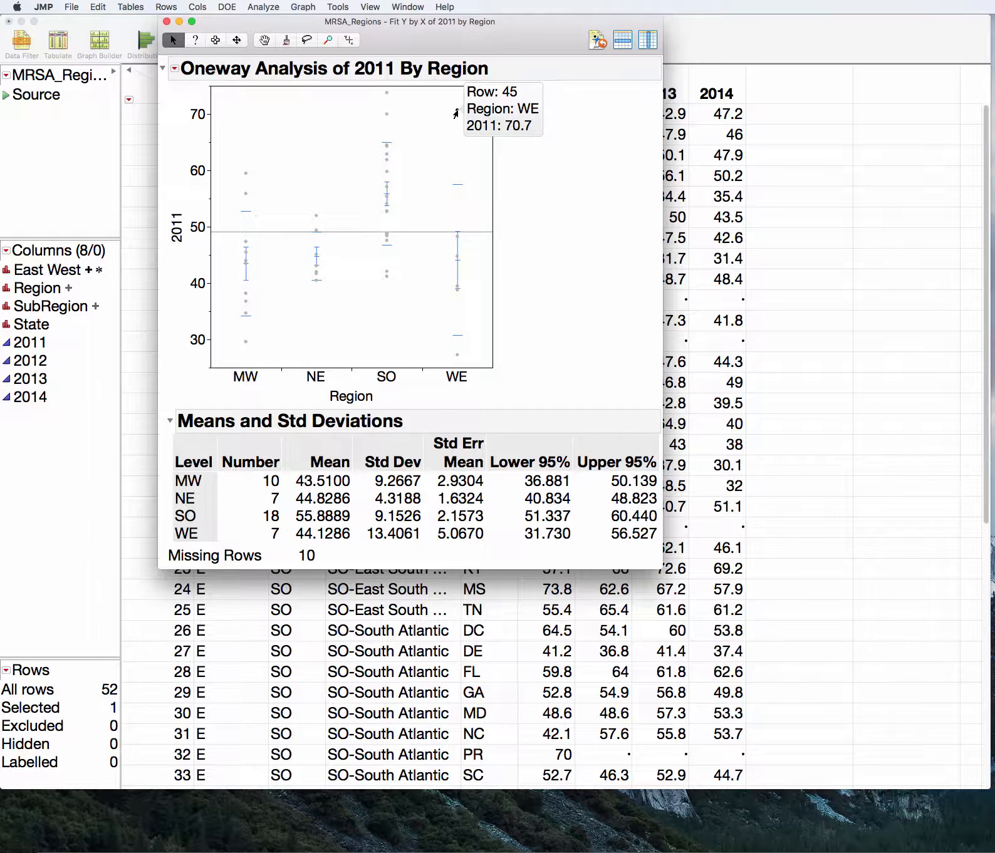
{"action": "left_click", "coordinate": [783, 185]}
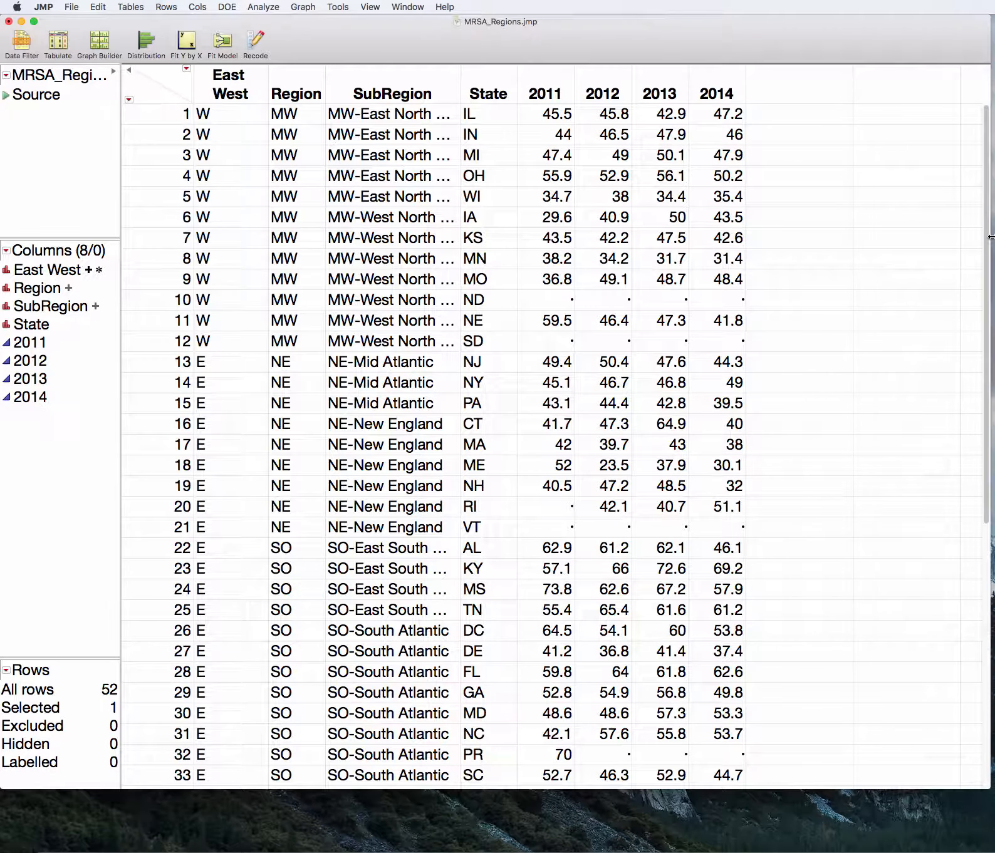
{"action": "left_click_drag", "start_coordinate": [990, 238], "coordinate": [990, 495]}
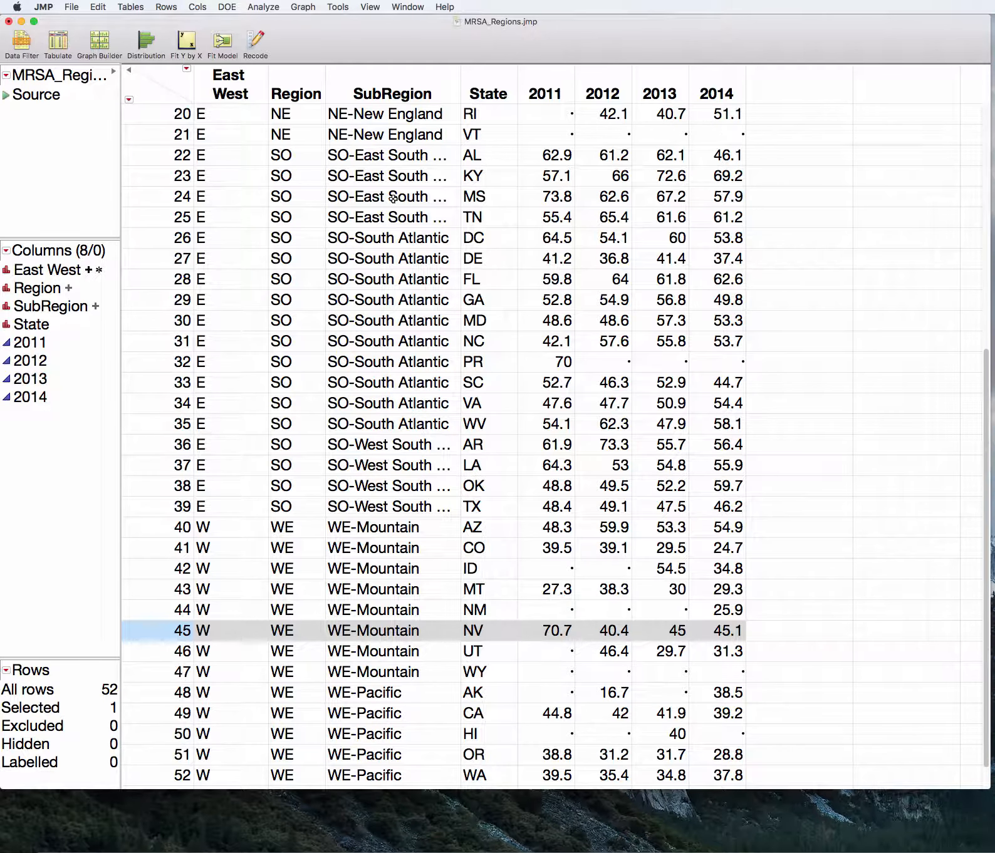
Create a Distribution report for the 2011 column and place it so the table's state names are readable
{"action": "left_click", "coordinate": [264, 7]}
{"action": "left_click", "coordinate": [274, 25]}
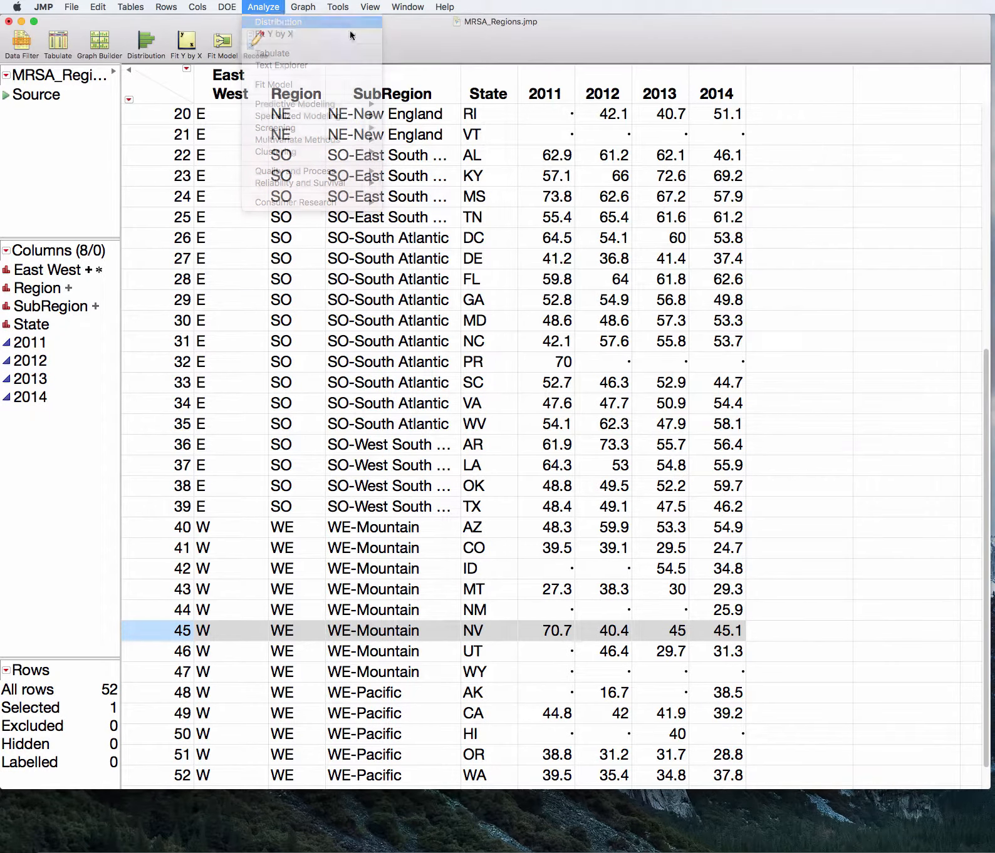
{"action": "left_click_drag", "start_coordinate": [811, 174], "coordinate": [699, 174]}
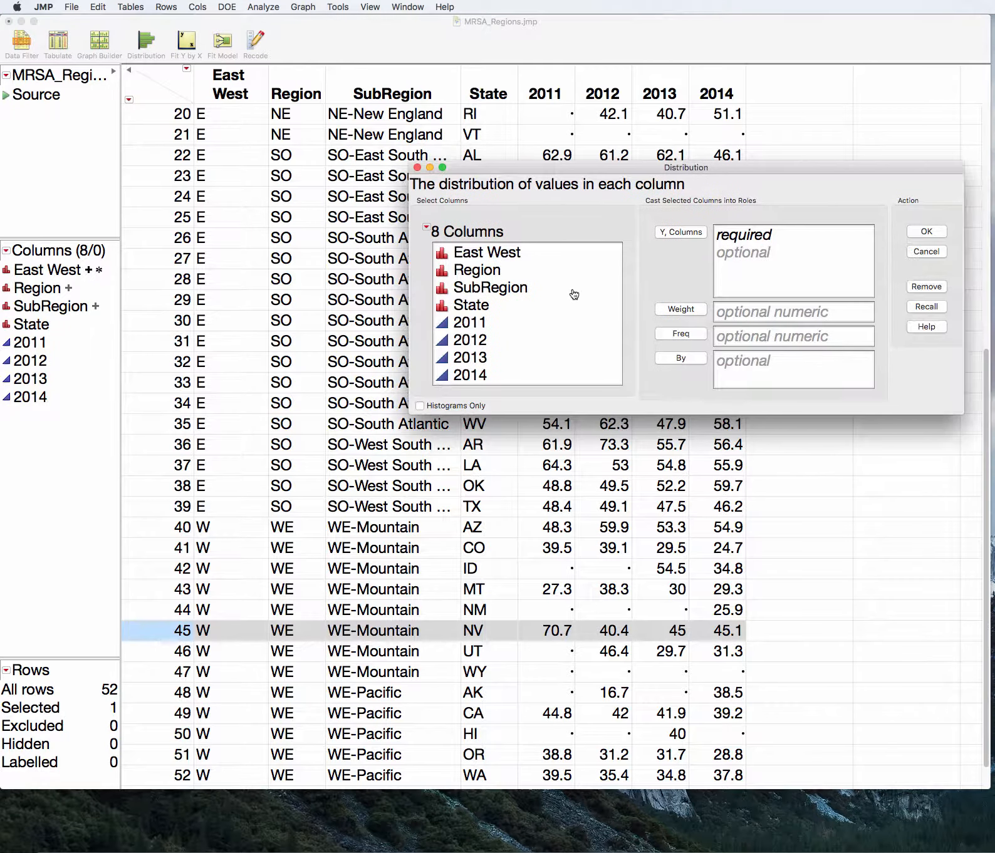
{"action": "left_click", "coordinate": [525, 331]}
{"action": "left_click", "coordinate": [680, 232]}
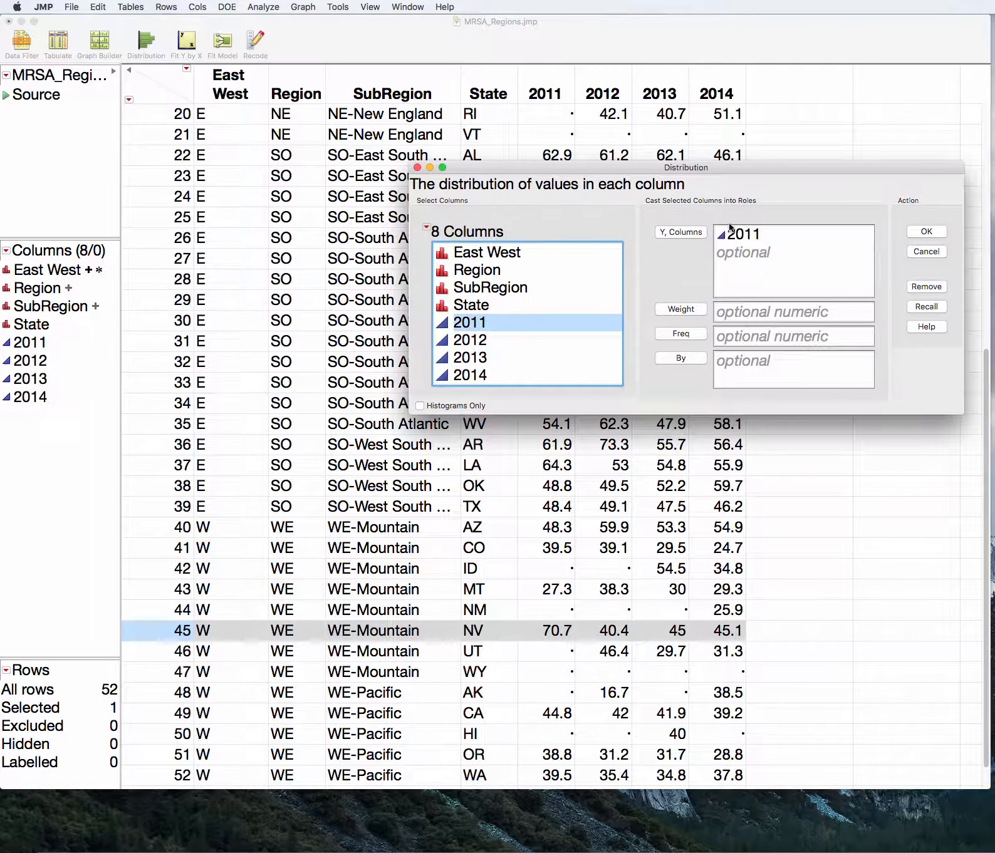
{"action": "left_click", "coordinate": [929, 232]}
{"action": "left_click_drag", "start_coordinate": [897, 58], "coordinate": [594, 59]}
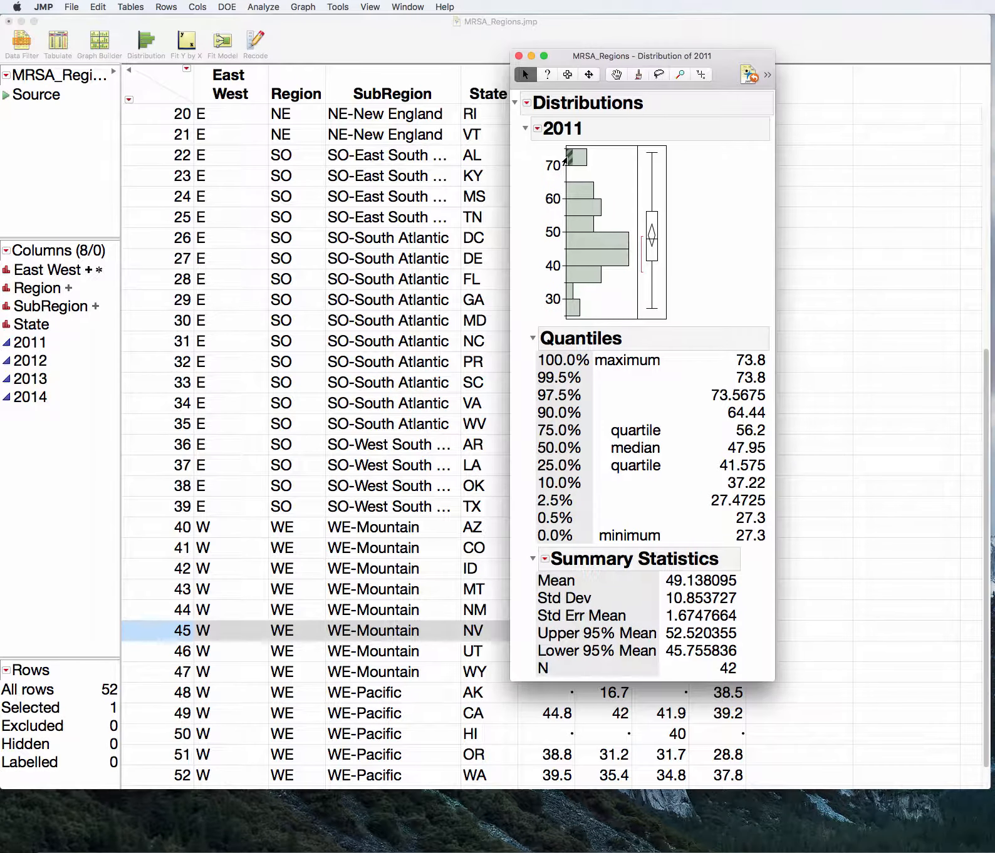
Select the histogram bar above 70 to identify its states in the data table, and close the Distribution report
{"action": "left_click", "coordinate": [570, 160]}
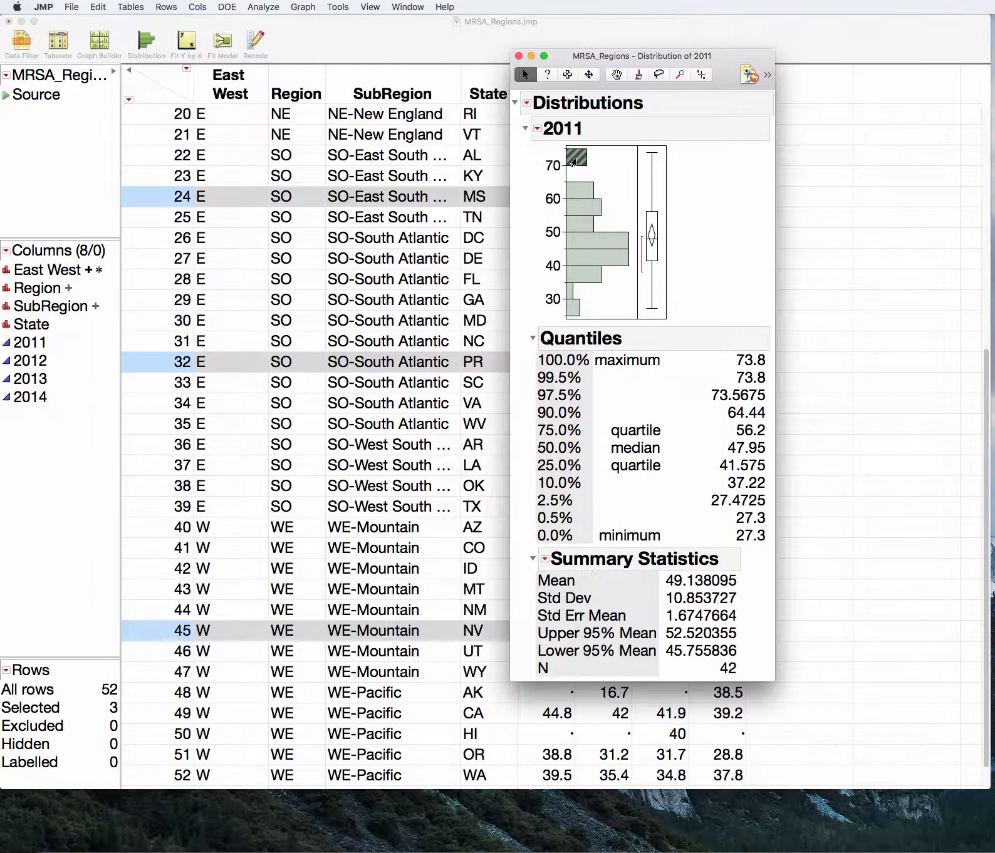
{"action": "left_click_drag", "start_coordinate": [588, 61], "coordinate": [704, 58]}
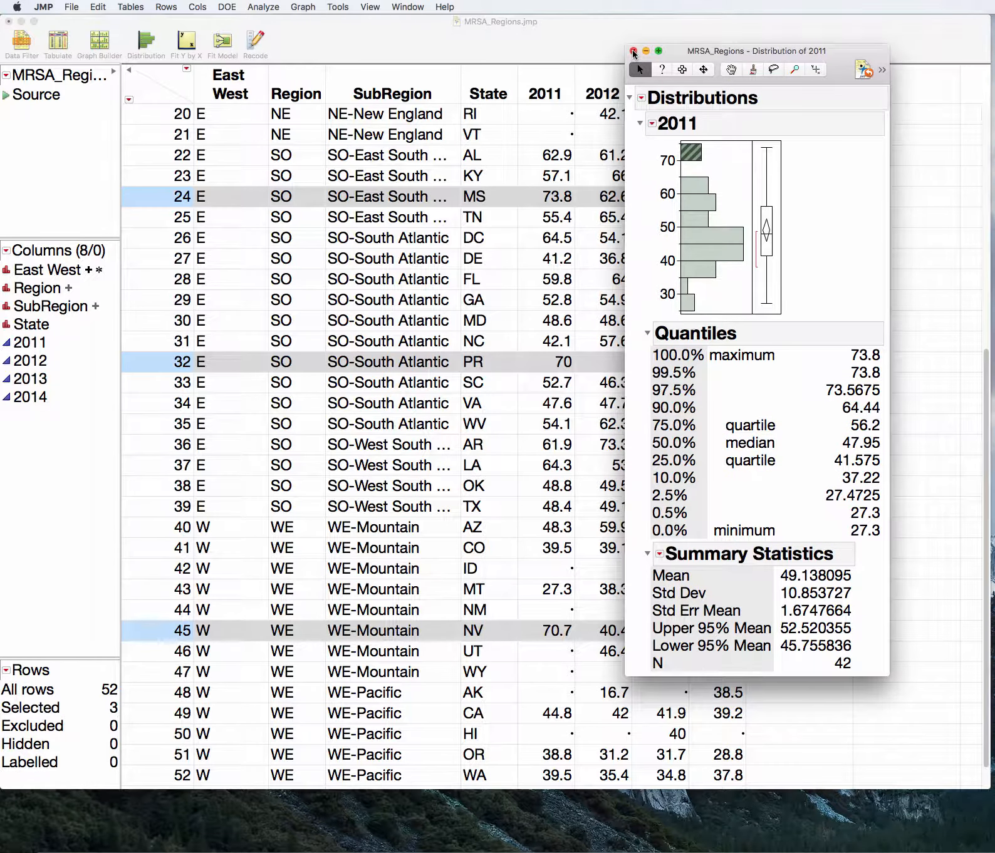
{"action": "left_click", "coordinate": [631, 52]}
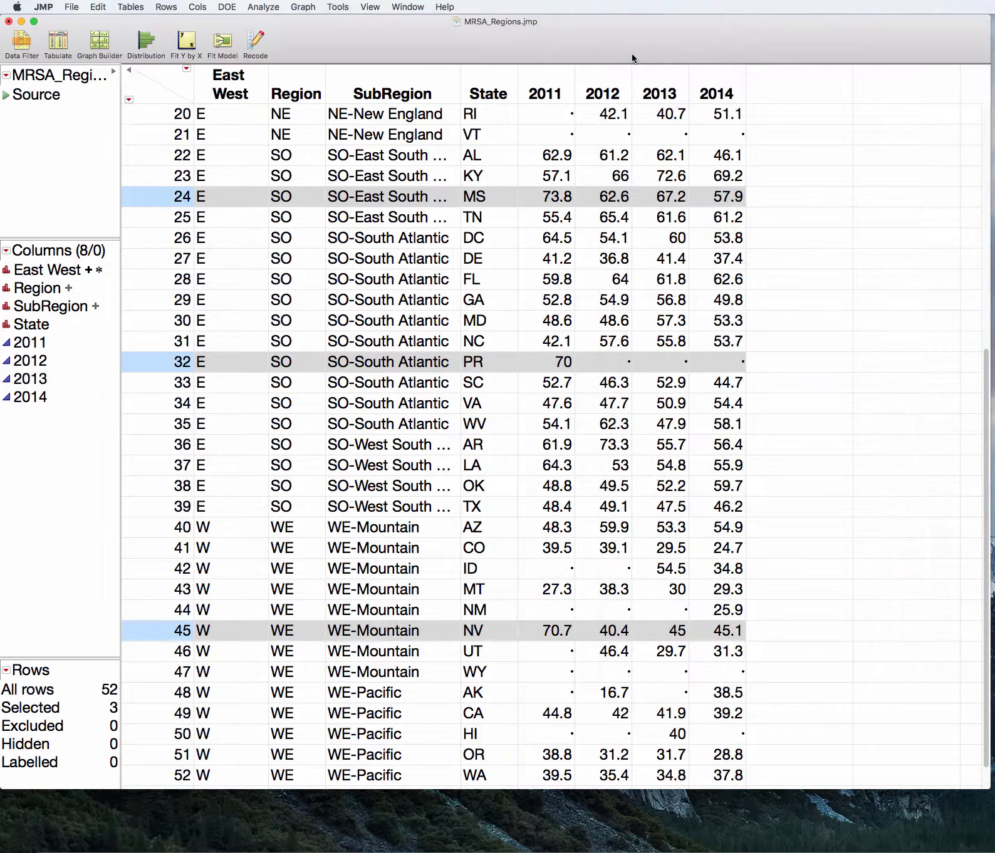
Return to the Fit Y by X report of 2011 by Region and clear the row selection
{"action": "left_click", "coordinate": [409, 7]}
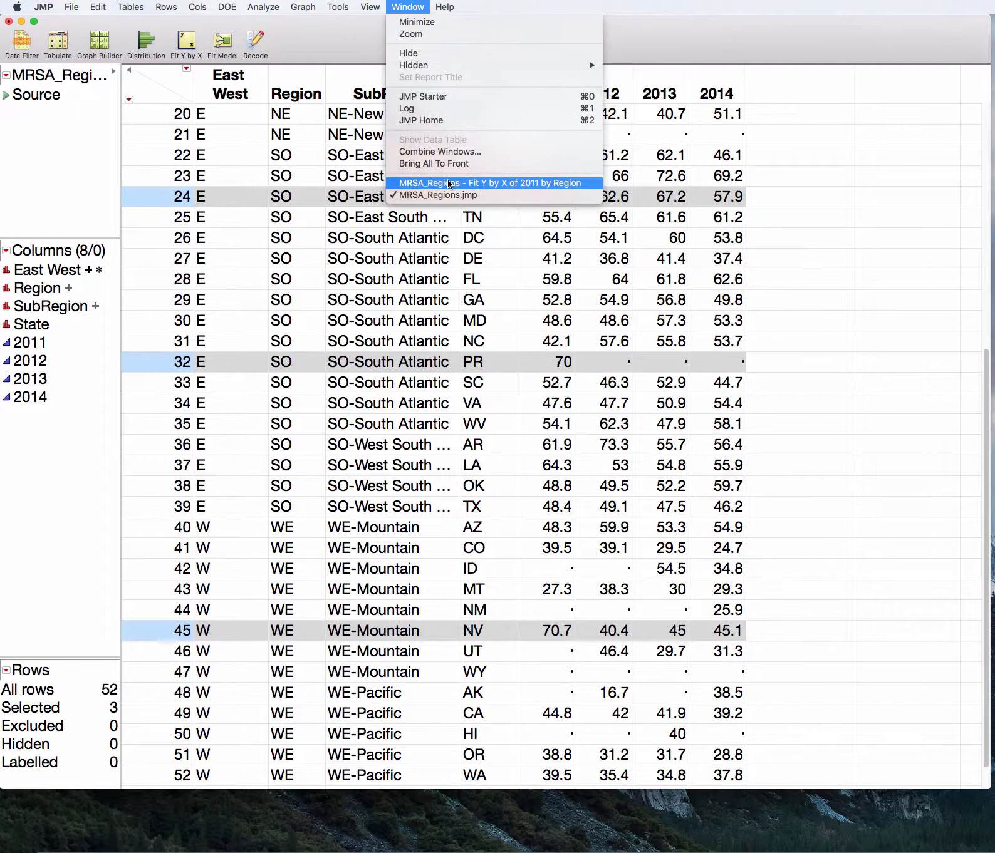
{"action": "left_click", "coordinate": [441, 183]}
{"action": "left_click", "coordinate": [474, 128]}
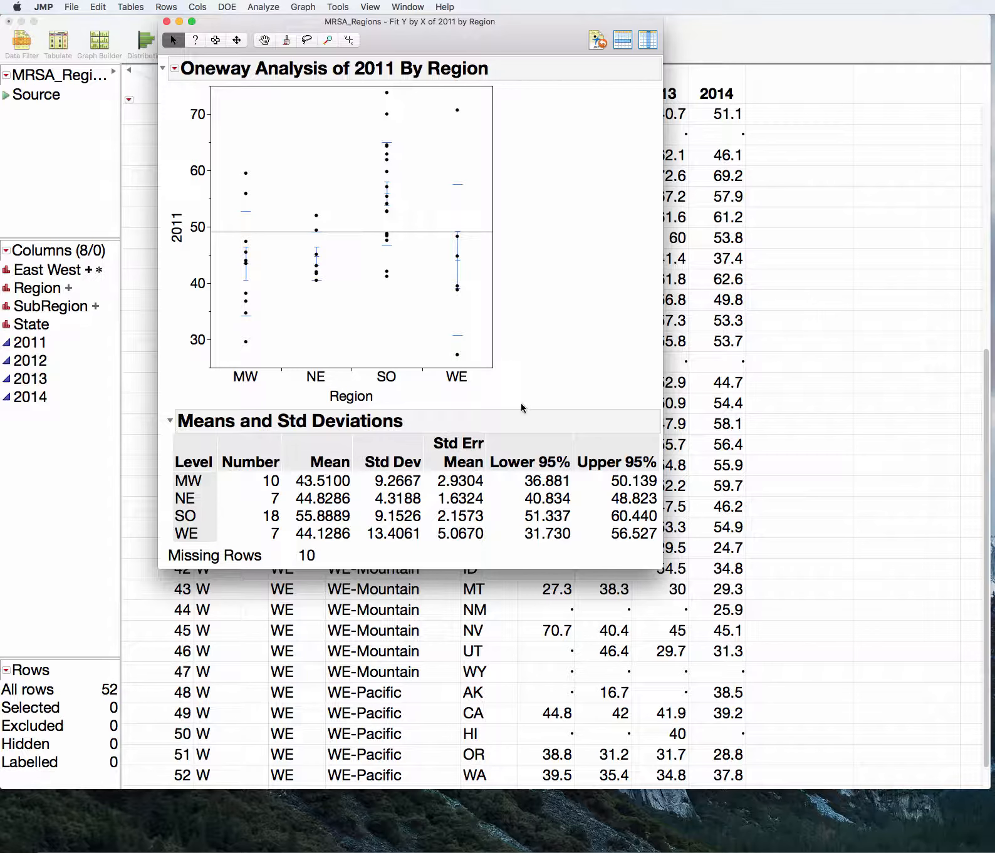
Select the lowest WE point and the lowest MW point in the plot in turn, and find their states in the data table
{"action": "left_click", "coordinate": [455, 356]}
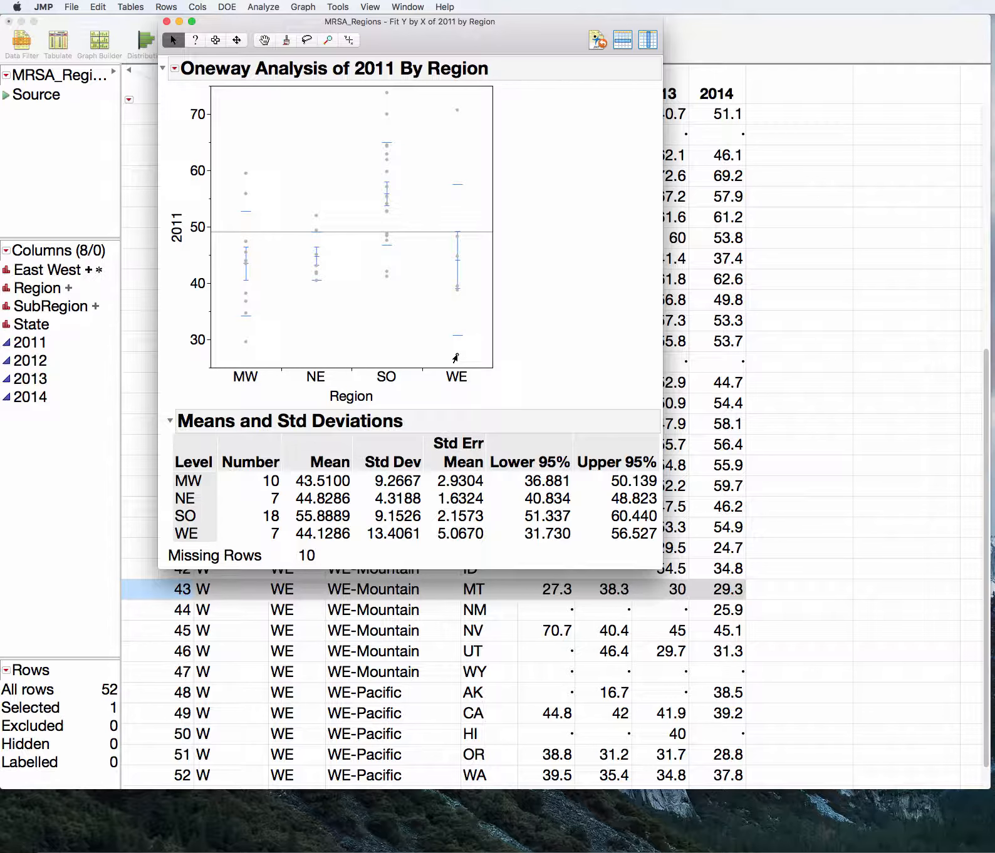
{"action": "left_click", "coordinate": [244, 343]}
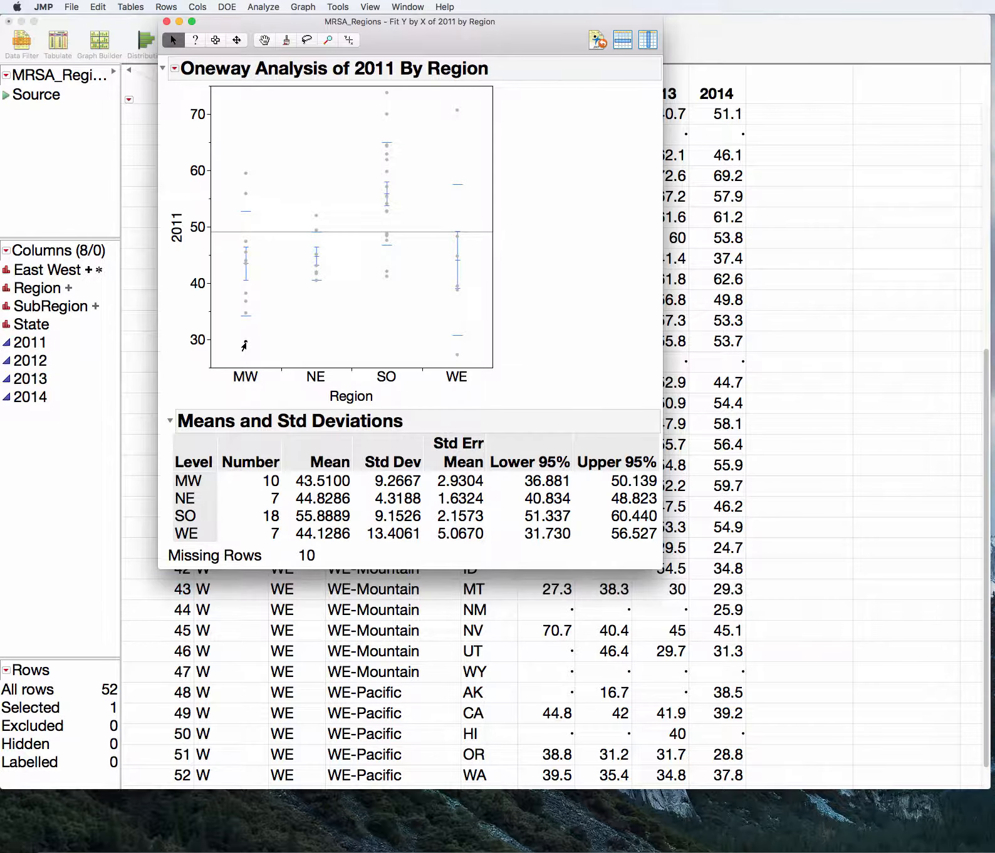
{"action": "left_click_drag", "start_coordinate": [243, 34], "coordinate": [202, 16]}
{"action": "left_click_drag", "start_coordinate": [986, 389], "coordinate": [981, 110]}
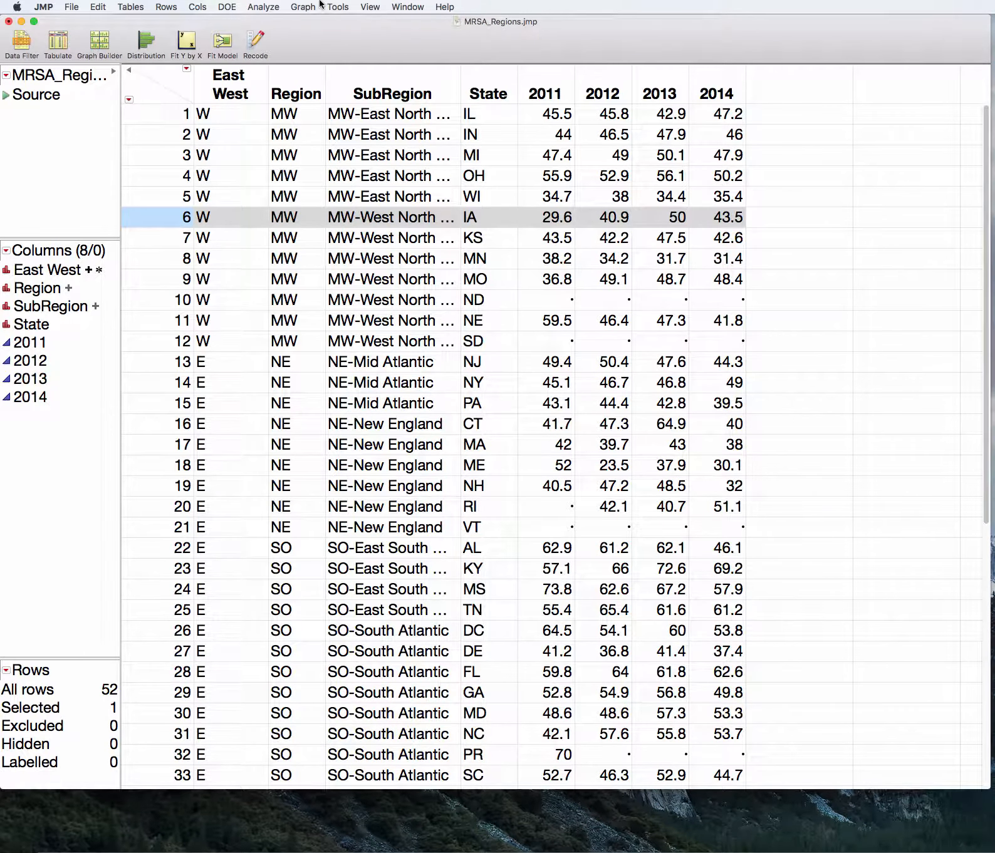
Bring the Oneway report of 2011 by Region back to the front and deselect the highlighted MW point
{"action": "left_click", "coordinate": [408, 7]}
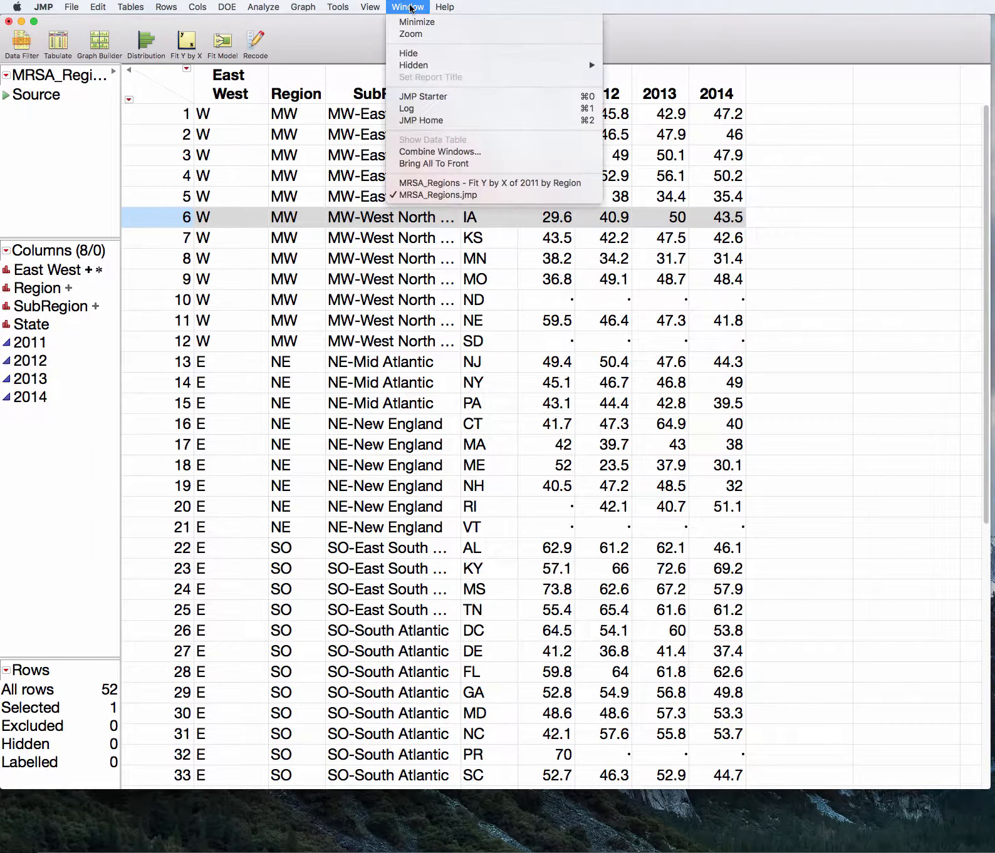
{"action": "left_click", "coordinate": [457, 183]}
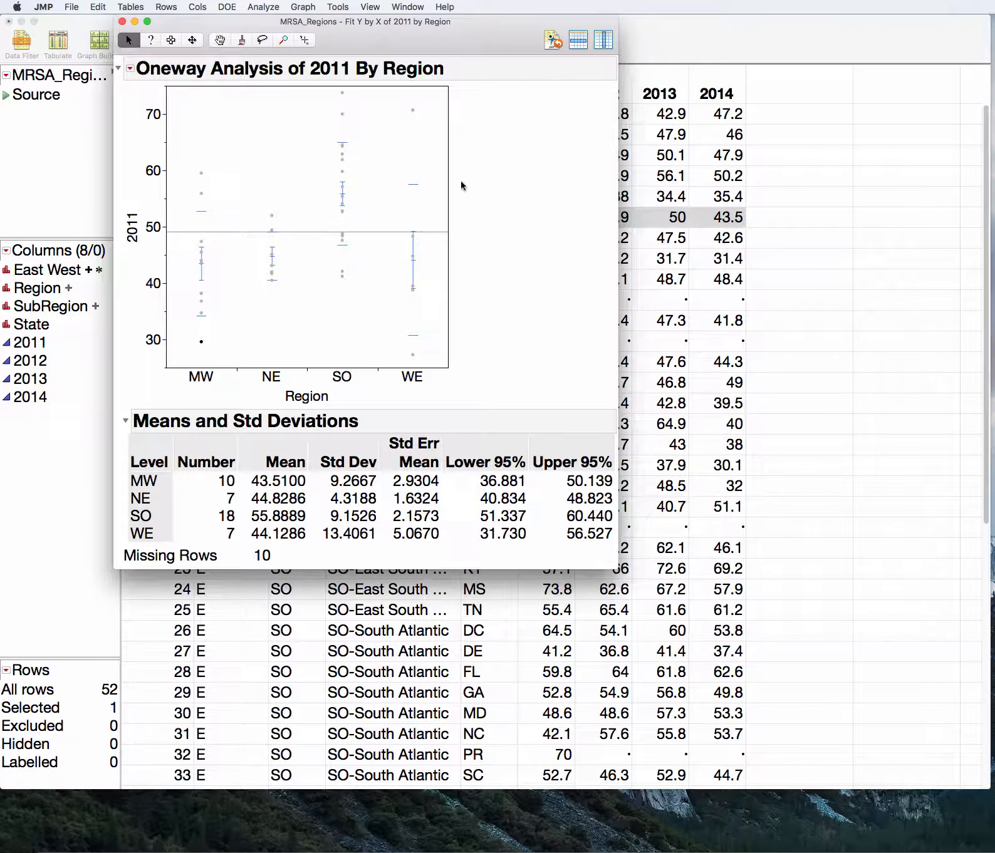
{"action": "left_click", "coordinate": [222, 127]}
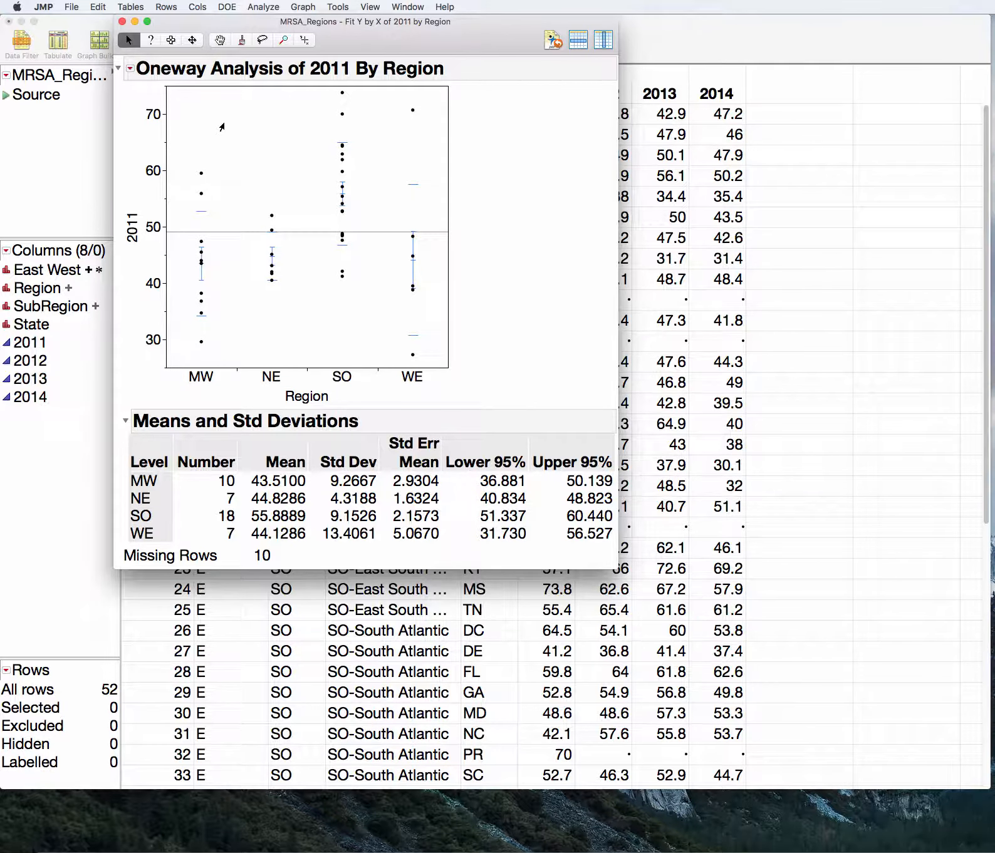
Add a normal quantile plot of actual by quantile to the Oneway report and widen it to spread out its axis labels
{"action": "left_click", "coordinate": [130, 68]}
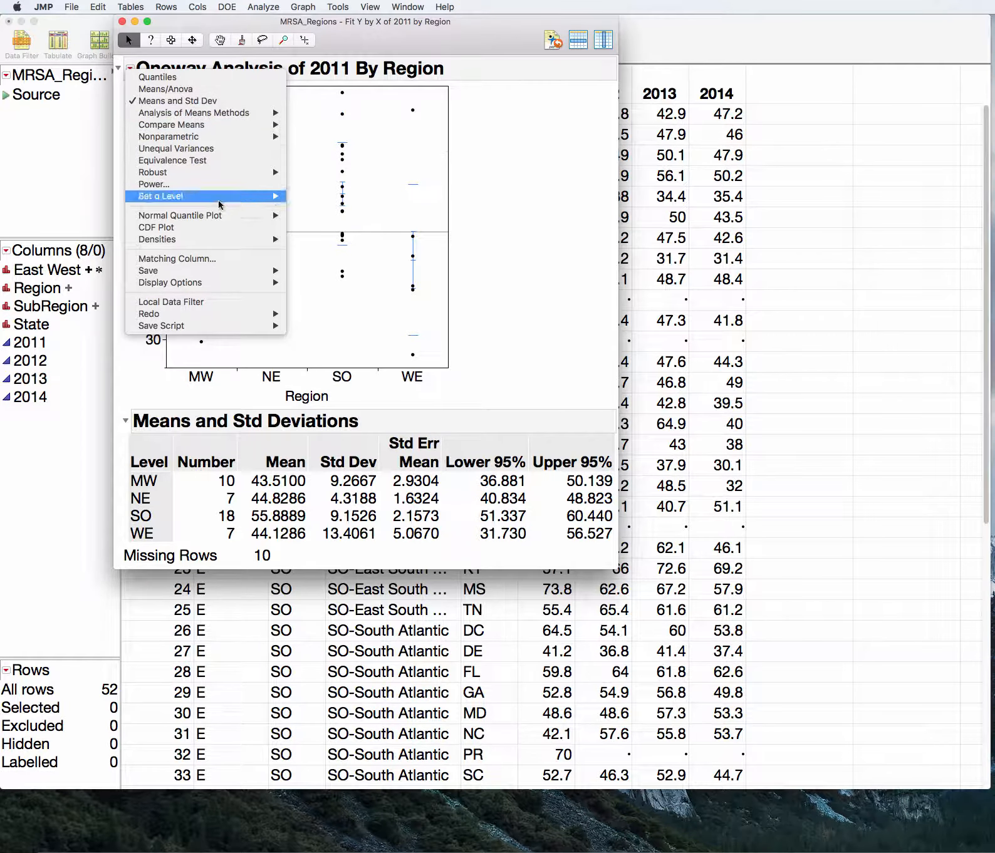
{"action": "mouse_move", "coordinate": [226, 215]}
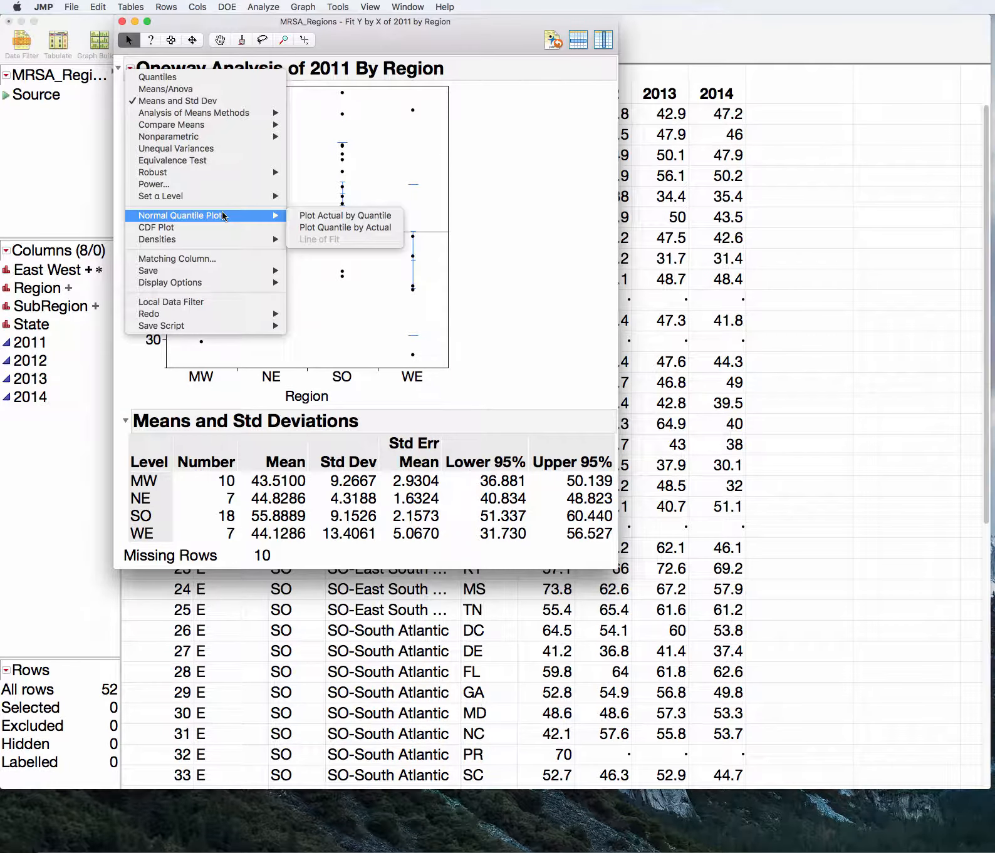
{"action": "left_click", "coordinate": [312, 217]}
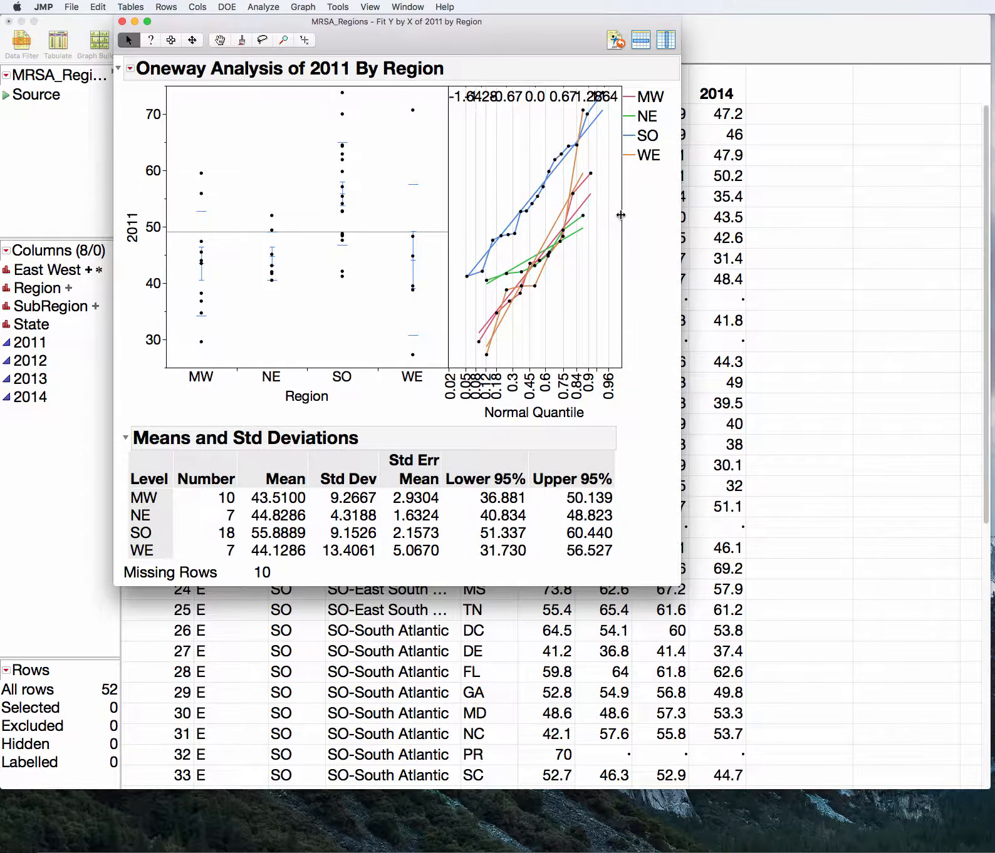
{"action": "left_click_drag", "start_coordinate": [621, 219], "coordinate": [814, 229]}
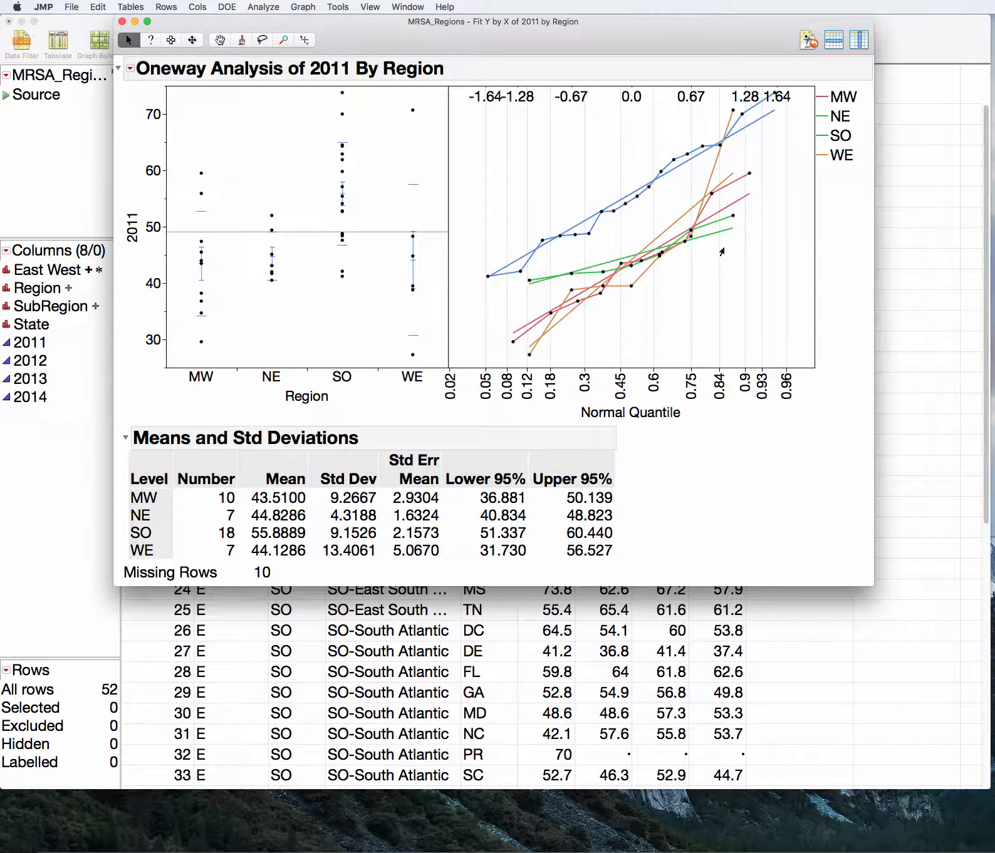
{"action": "mouse_move", "coordinate": [827, 236]}
{"action": "left_mouse_down"}
{"action": "mouse_move", "coordinate": [710, 237]}
{"action": "mouse_move", "coordinate": [557, 260]}
{"action": "mouse_move", "coordinate": [627, 280]}
{"action": "mouse_move", "coordinate": [748, 250]}
{"action": "mouse_move", "coordinate": [738, 225]}
{"action": "mouse_move", "coordinate": [704, 237]}
{"action": "left_mouse_up"}
{"action": "left_click_drag", "start_coordinate": [275, 100], "coordinate": [257, 315]}
{"action": "left_click", "coordinate": [273, 112]}
Run the Unequal Variances test for 2011 across the regions
{"action": "left_click", "coordinate": [129, 69]}
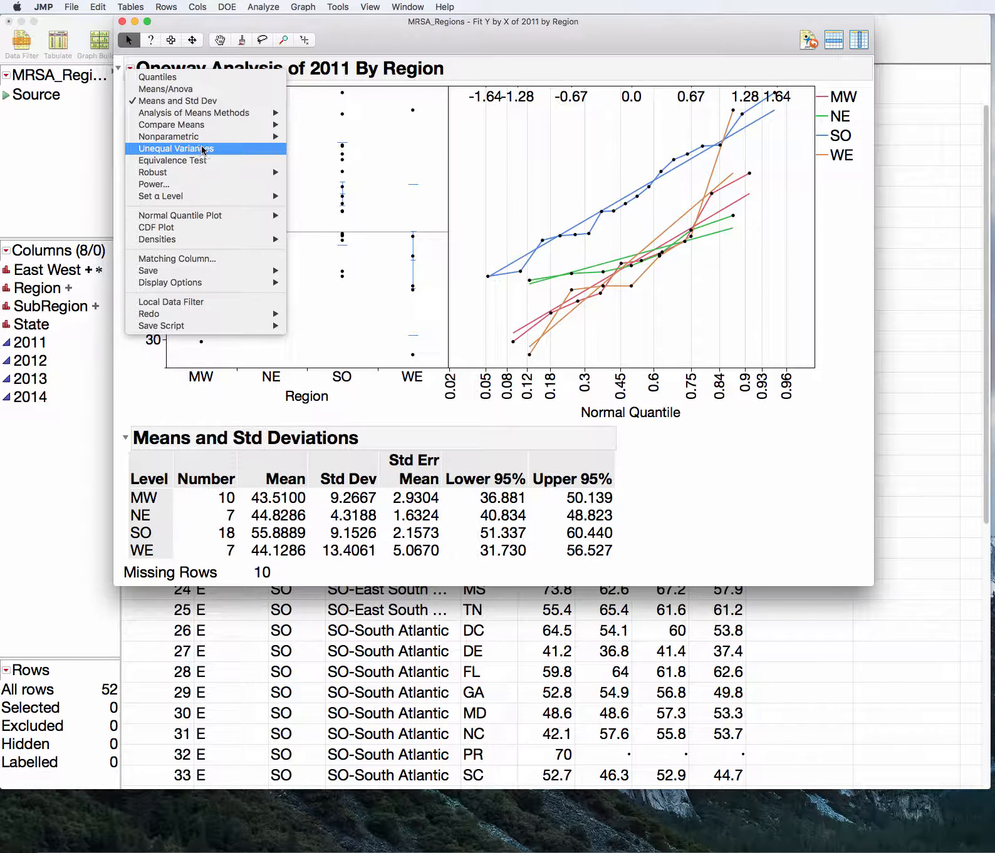
{"action": "left_click", "coordinate": [248, 151]}
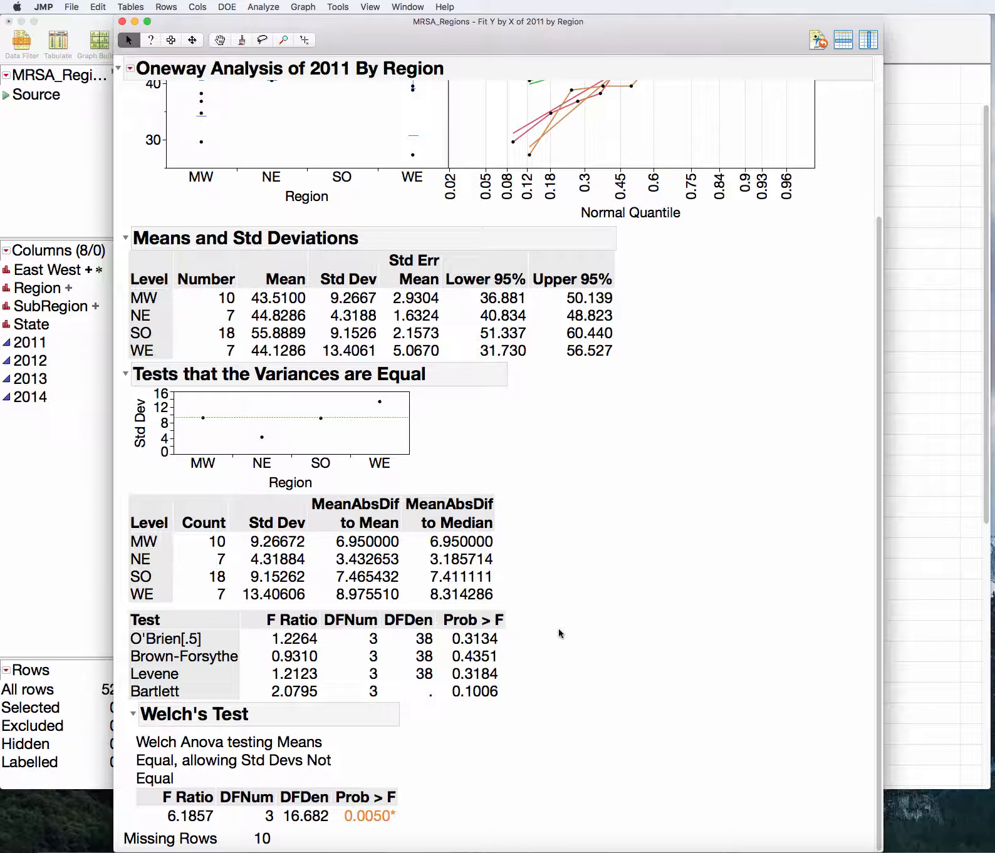
Examine the p-values of the equal-variance tests, and the denominator degrees of freedom and p-value of Welch's Test
{"action": "mouse_move", "coordinate": [571, 622]}
{"action": "left_mouse_down"}
{"action": "mouse_move", "coordinate": [293, 550]}
{"action": "mouse_move", "coordinate": [119, 646]}
{"action": "mouse_move", "coordinate": [207, 677]}
{"action": "mouse_move", "coordinate": [267, 673]}
{"action": "mouse_move", "coordinate": [546, 699]}
{"action": "mouse_move", "coordinate": [545, 616]}
{"action": "mouse_move", "coordinate": [549, 651]}
{"action": "mouse_move", "coordinate": [496, 654]}
{"action": "mouse_move", "coordinate": [511, 664]}
{"action": "mouse_move", "coordinate": [509, 644]}
{"action": "mouse_move", "coordinate": [507, 663]}
{"action": "mouse_move", "coordinate": [509, 647]}
{"action": "mouse_move", "coordinate": [505, 661]}
{"action": "mouse_move", "coordinate": [487, 647]}
{"action": "mouse_move", "coordinate": [456, 672]}
{"action": "mouse_move", "coordinate": [538, 665]}
{"action": "left_mouse_up"}
{"action": "mouse_move", "coordinate": [522, 650]}
{"action": "left_mouse_down"}
{"action": "mouse_move", "coordinate": [448, 659]}
{"action": "mouse_move", "coordinate": [525, 671]}
{"action": "mouse_move", "coordinate": [517, 648]}
{"action": "left_mouse_up"}
{"action": "mouse_move", "coordinate": [498, 640]}
{"action": "left_mouse_down"}
{"action": "mouse_move", "coordinate": [473, 642]}
{"action": "mouse_move", "coordinate": [467, 675]}
{"action": "mouse_move", "coordinate": [526, 649]}
{"action": "mouse_move", "coordinate": [507, 648]}
{"action": "left_mouse_up"}
{"action": "mouse_move", "coordinate": [611, 801]}
{"action": "left_mouse_down"}
{"action": "mouse_move", "coordinate": [453, 813]}
{"action": "mouse_move", "coordinate": [433, 825]}
{"action": "mouse_move", "coordinate": [432, 804]}
{"action": "left_mouse_up"}
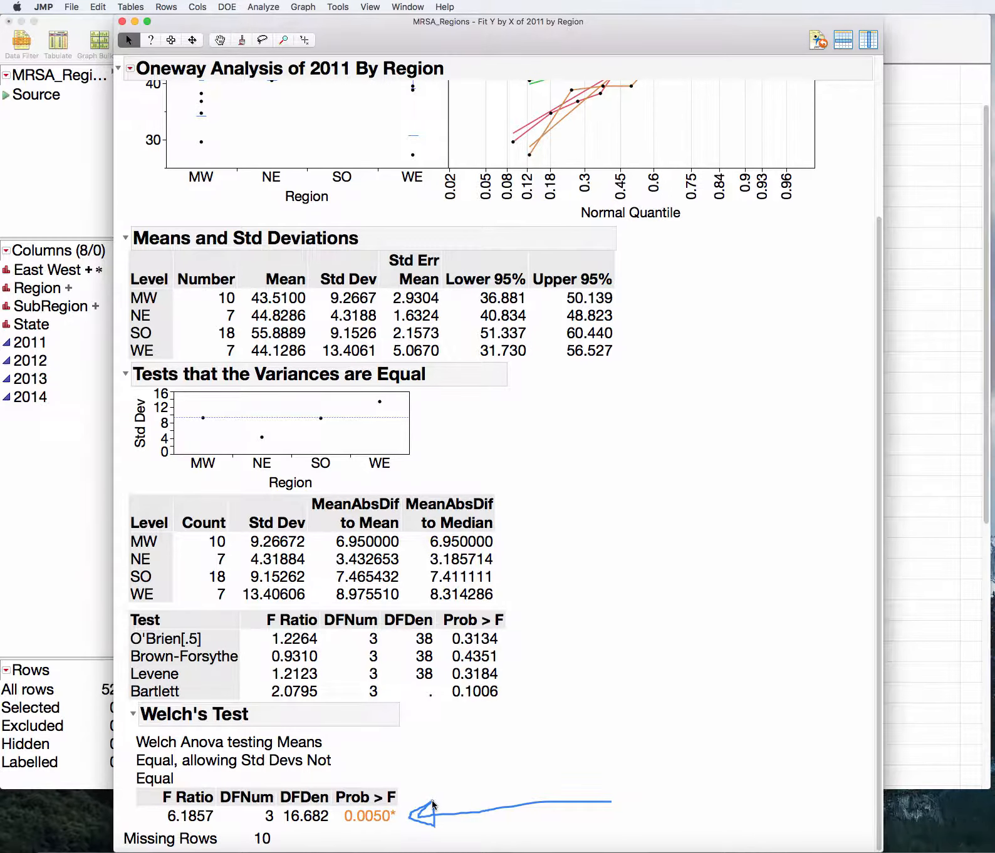
{"action": "mouse_move", "coordinate": [391, 754]}
{"action": "left_mouse_down"}
{"action": "mouse_move", "coordinate": [350, 739]}
{"action": "mouse_move", "coordinate": [153, 761]}
{"action": "mouse_move", "coordinate": [250, 792]}
{"action": "mouse_move", "coordinate": [382, 770]}
{"action": "mouse_move", "coordinate": [374, 755]}
{"action": "left_mouse_up"}
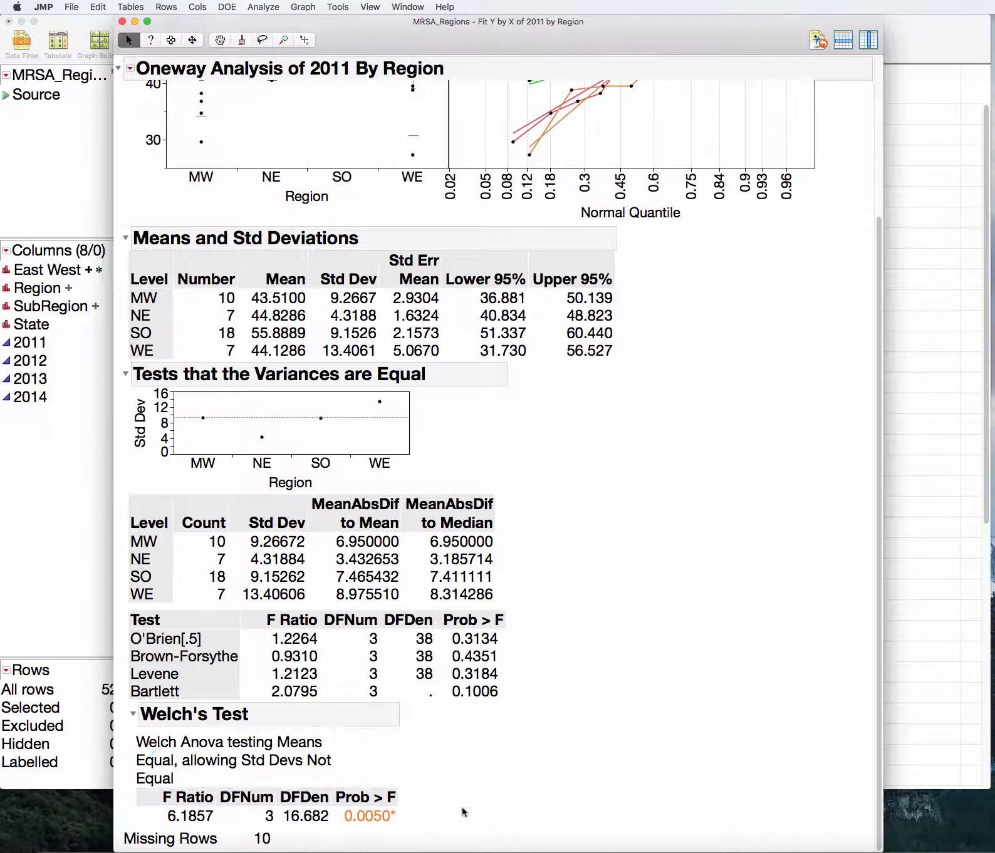
{"action": "mouse_move", "coordinate": [461, 806]}
{"action": "left_mouse_down"}
{"action": "mouse_move", "coordinate": [135, 814]}
{"action": "mouse_move", "coordinate": [335, 828]}
{"action": "mouse_move", "coordinate": [276, 785]}
{"action": "left_mouse_up"}
{"action": "mouse_move", "coordinate": [379, 776]}
{"action": "left_mouse_down"}
{"action": "mouse_move", "coordinate": [345, 840]}
{"action": "mouse_move", "coordinate": [416, 796]}
{"action": "mouse_move", "coordinate": [381, 787]}
{"action": "left_mouse_up"}
{"action": "mouse_move", "coordinate": [296, 833]}
{"action": "left_mouse_down"}
{"action": "mouse_move", "coordinate": [329, 810]}
{"action": "mouse_move", "coordinate": [278, 826]}
{"action": "mouse_move", "coordinate": [309, 838]}
{"action": "left_mouse_up"}
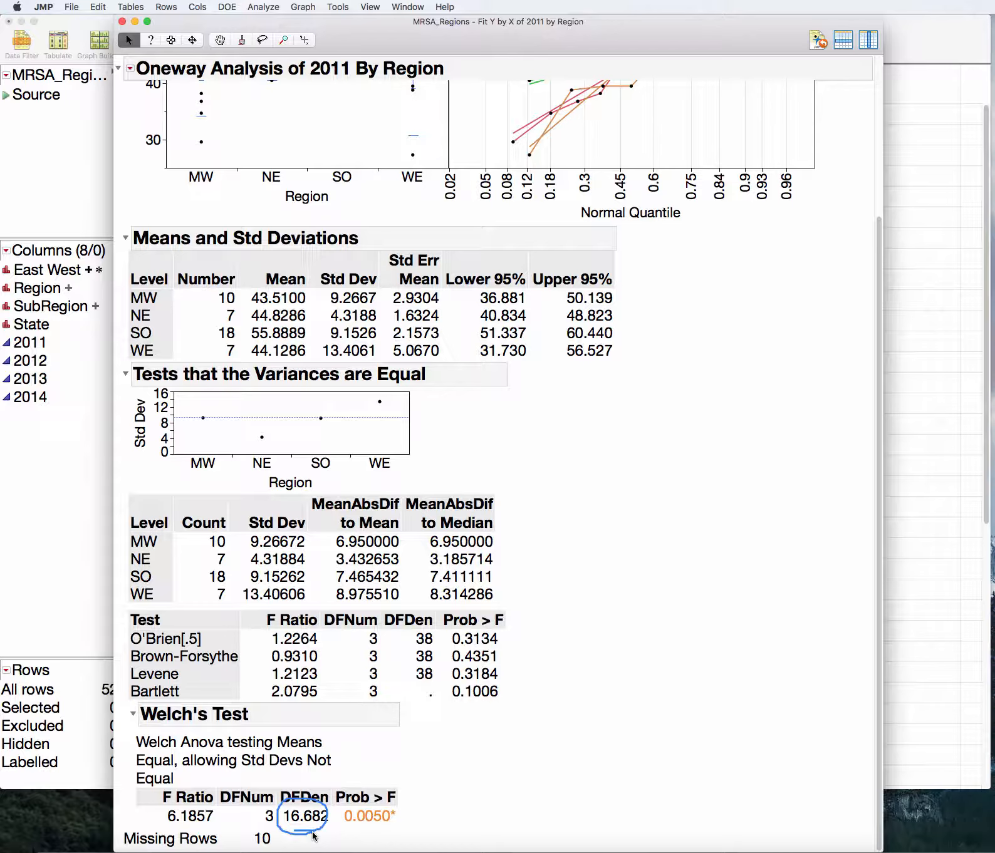
{"action": "key", "text": "Escape"}
{"action": "mouse_move", "coordinate": [399, 776]}
{"action": "left_mouse_down"}
{"action": "mouse_move", "coordinate": [376, 773]}
{"action": "mouse_move", "coordinate": [332, 833]}
{"action": "mouse_move", "coordinate": [432, 805]}
{"action": "mouse_move", "coordinate": [402, 793]}
{"action": "left_mouse_up"}
{"action": "key", "text": "Escape"}
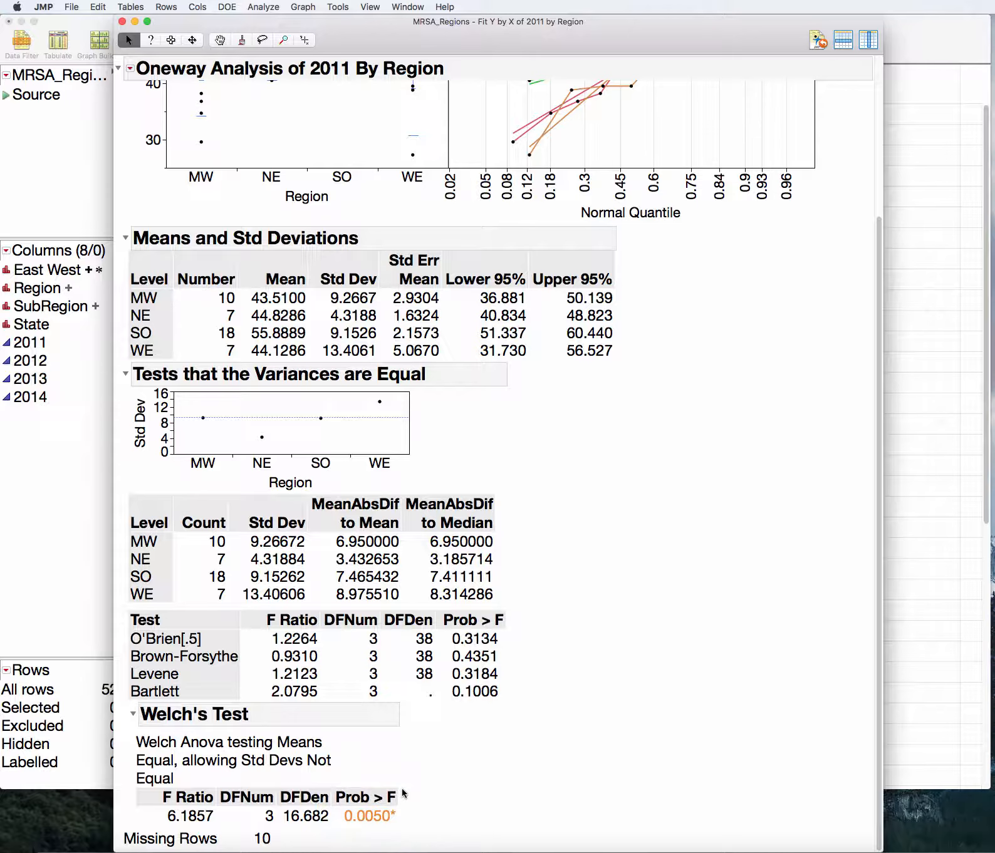